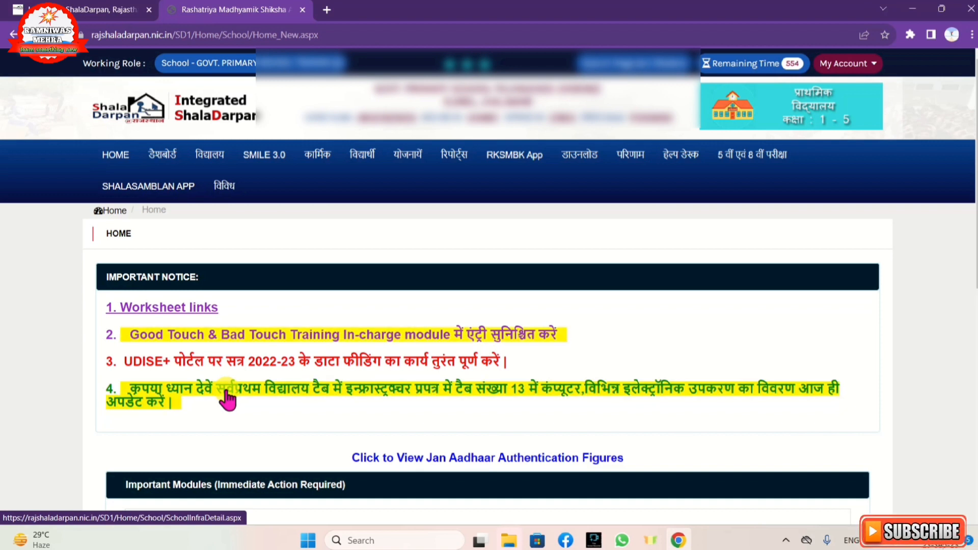
# Open the school's इंफ्रास्ट्रक्चर प्रपत्र and go to its कंप्यूटर / इलेक्ट्रॉनिक section.
pyautogui.click(216, 162)
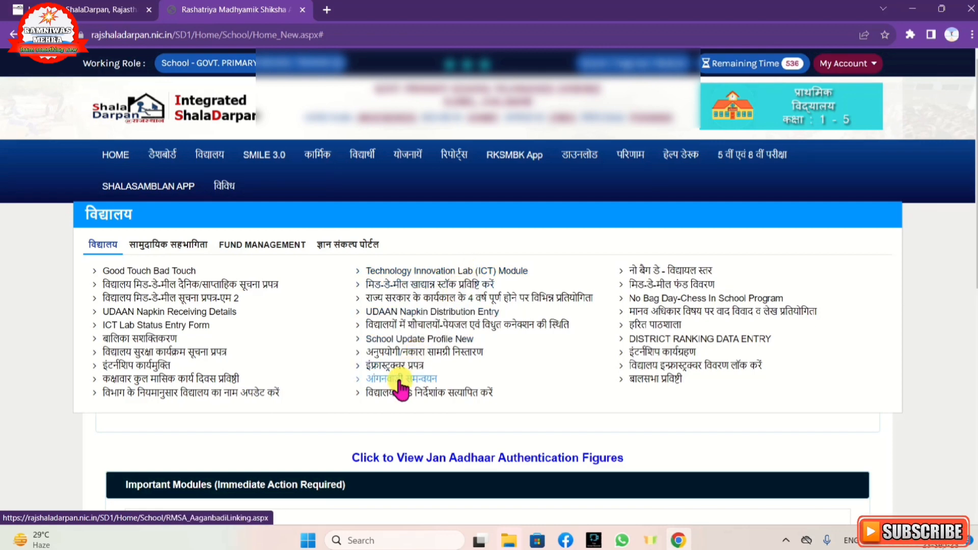
pyautogui.click(376, 368)
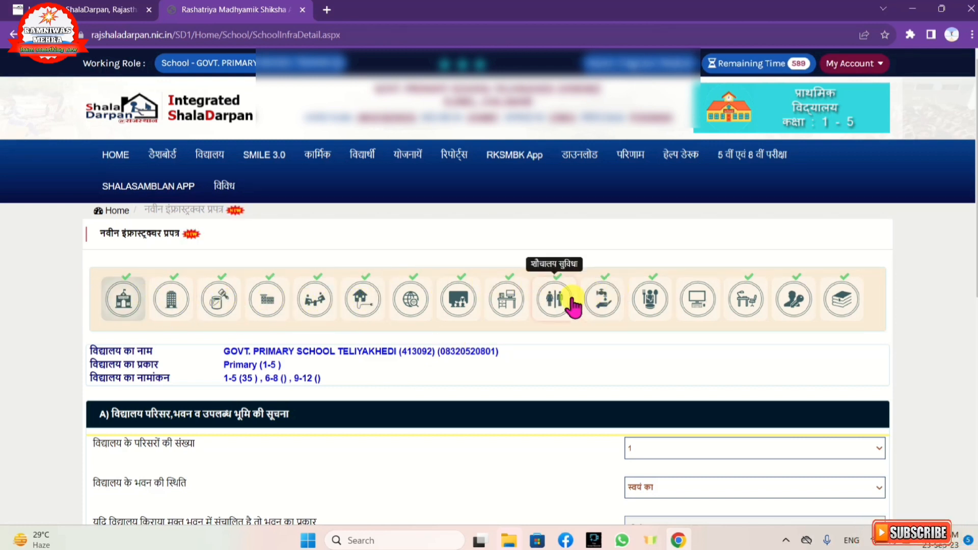
pyautogui.click(696, 300)
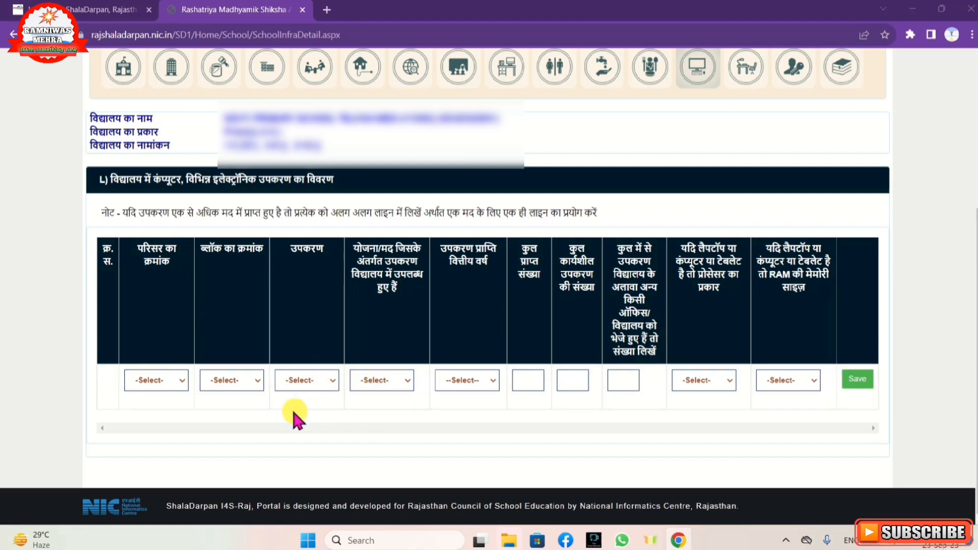
# In the blank equipment row, set the campus number to A, the block number to 1 and the equipment to रेडियो.
pyautogui.click(145, 379)
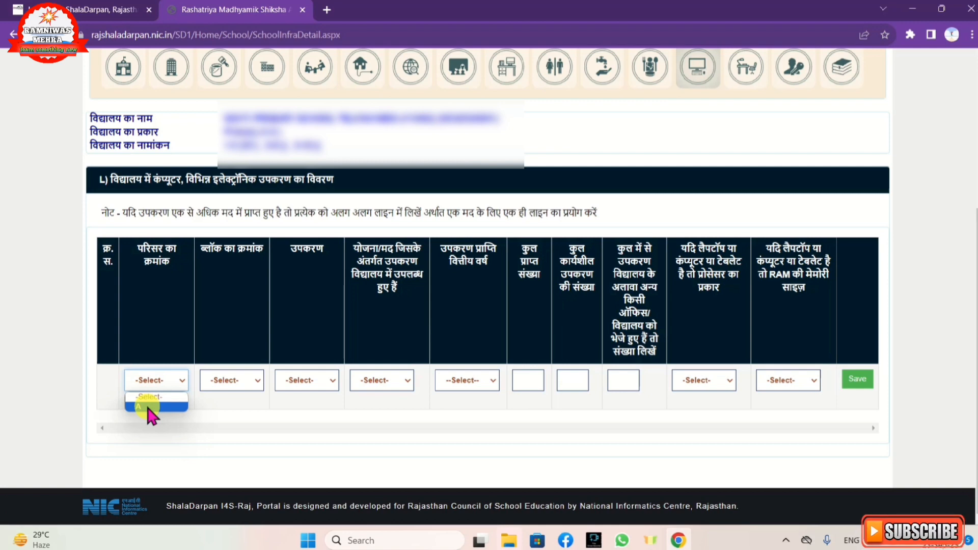
pyautogui.click(146, 406)
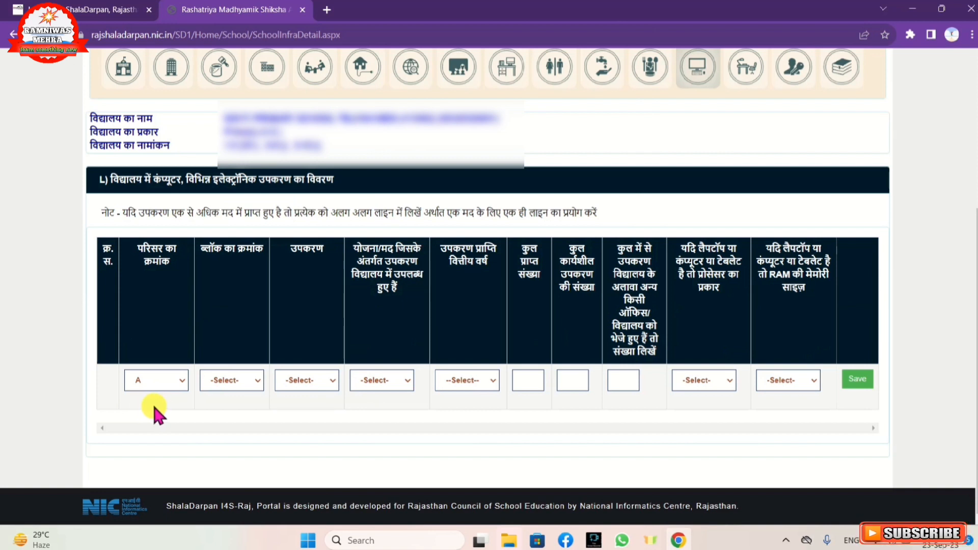
pyautogui.click(225, 383)
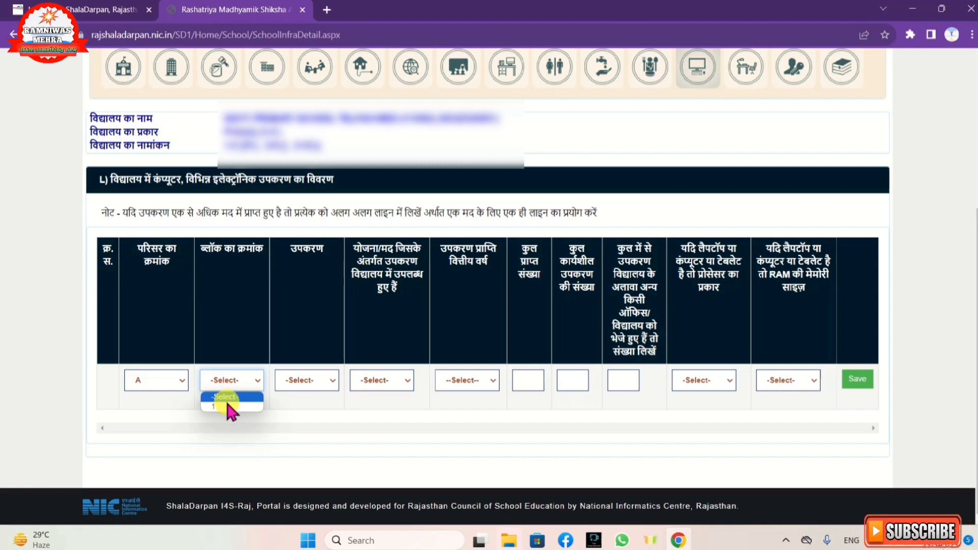
pyautogui.click(225, 403)
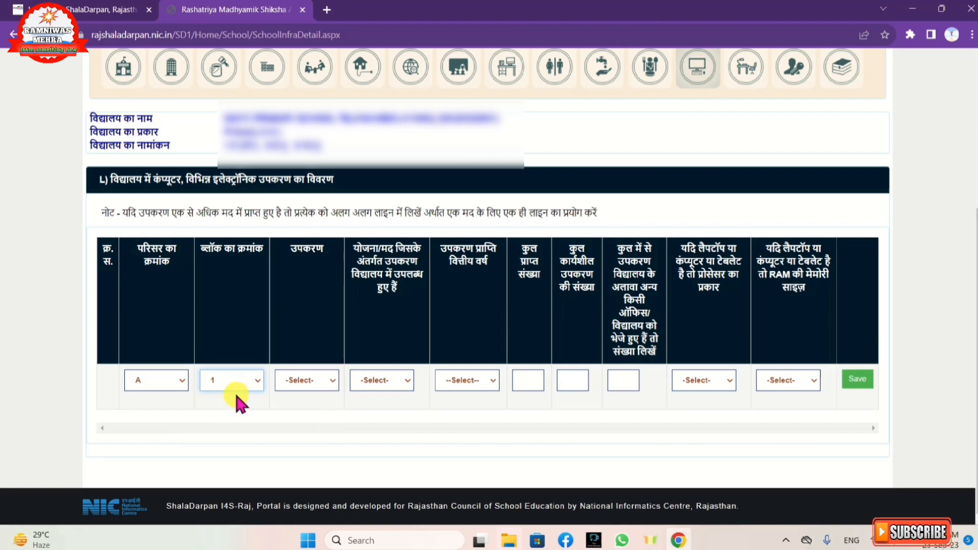
pyautogui.click(305, 380)
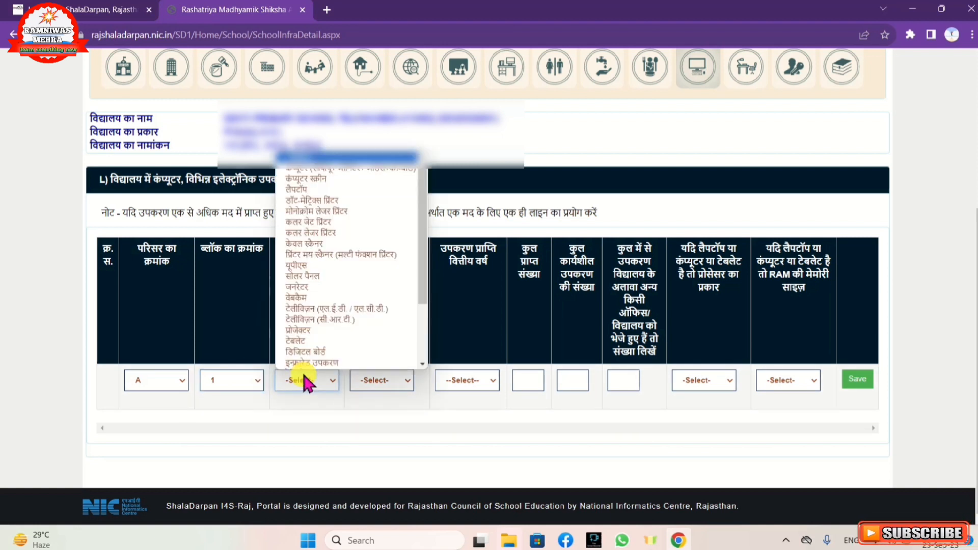
pyautogui.scroll(-1, 303, 362)
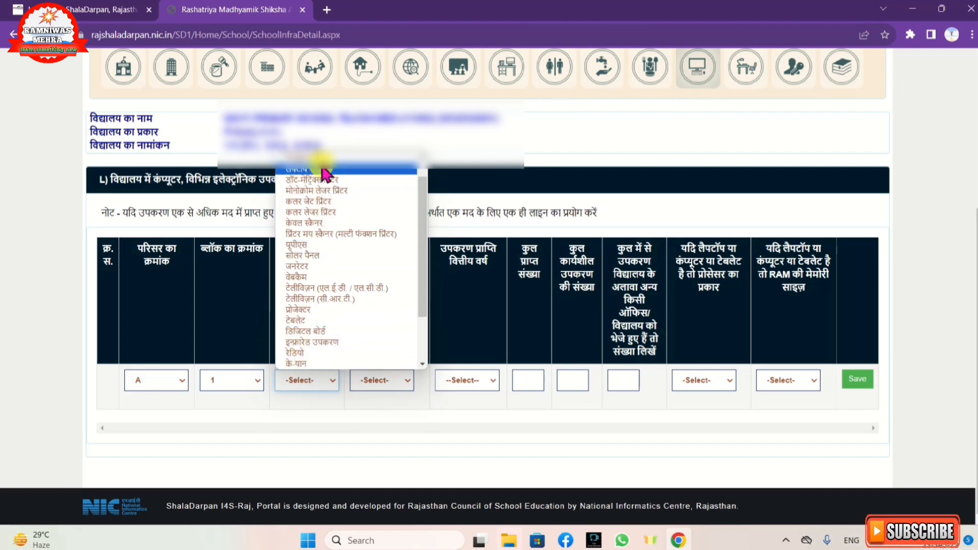
pyautogui.scroll(-3, 319, 166)
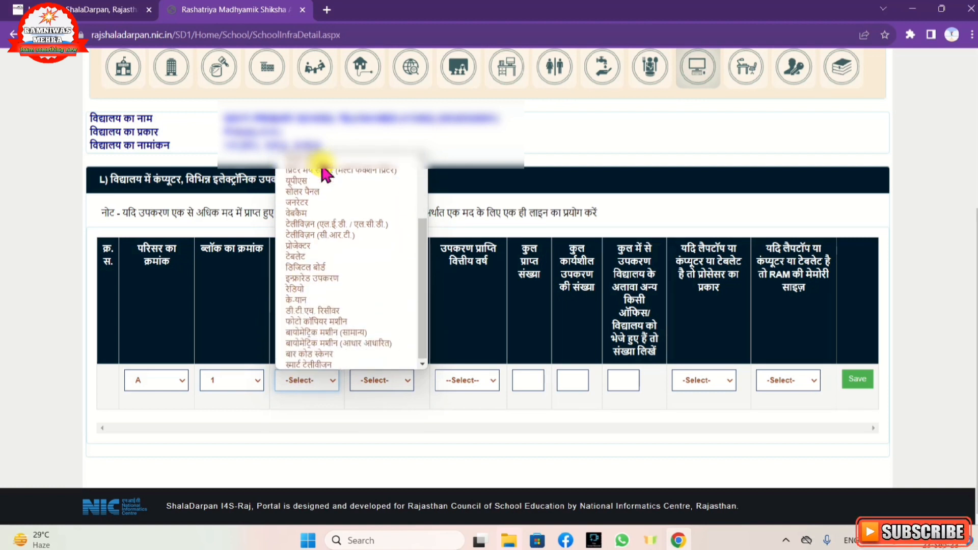
pyautogui.click(314, 289)
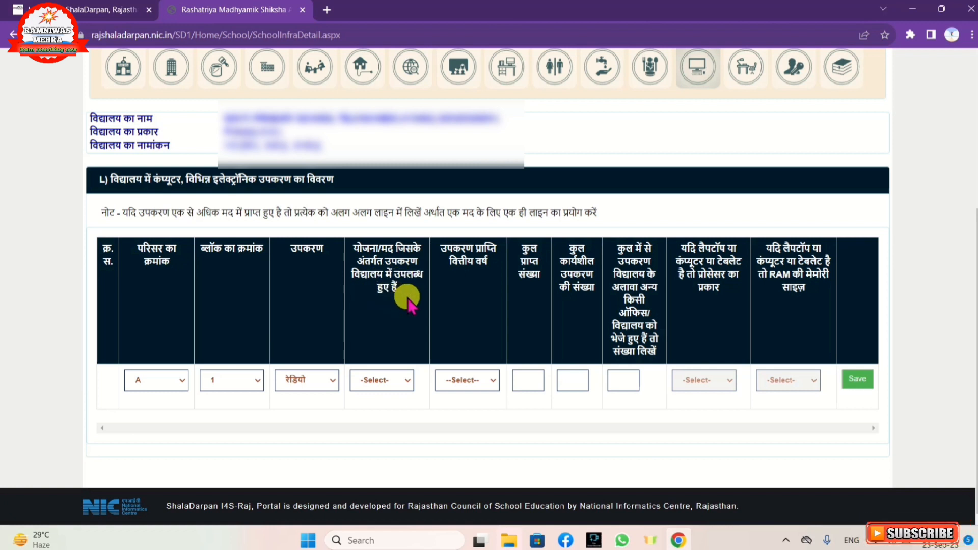
# Set the radio's funding scheme to राज्य मद and its financial year of receipt to 1990.
pyautogui.click(400, 381)
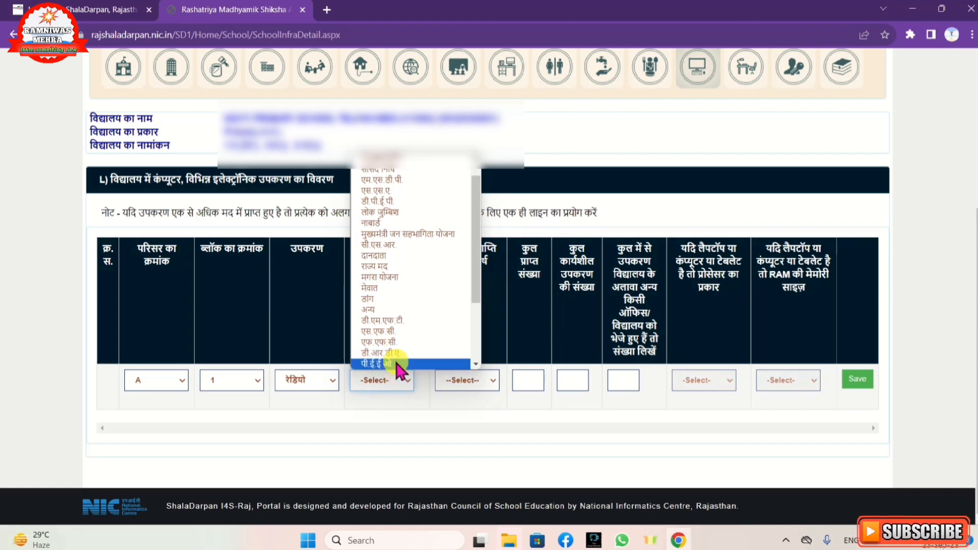
pyautogui.scroll(-1, 395, 360)
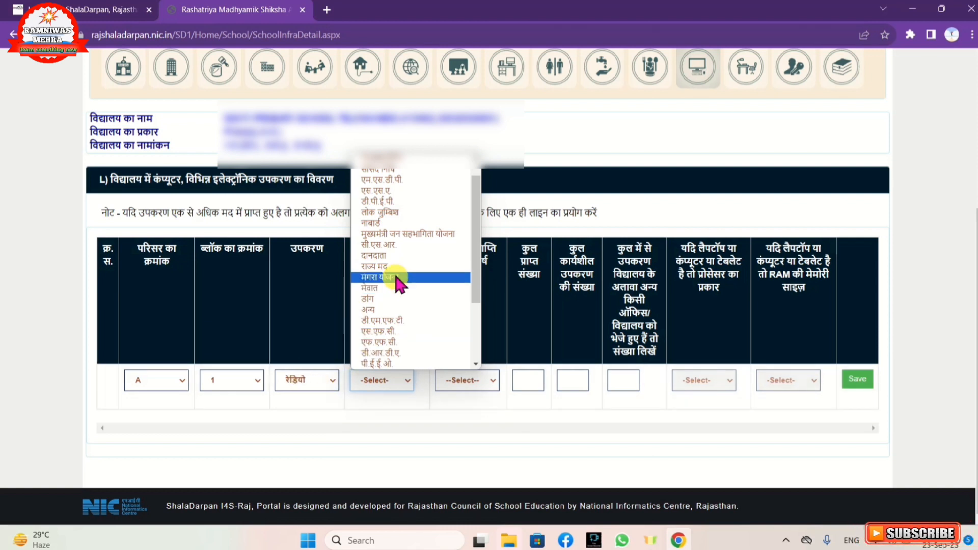
pyautogui.scroll(-3, 383, 204)
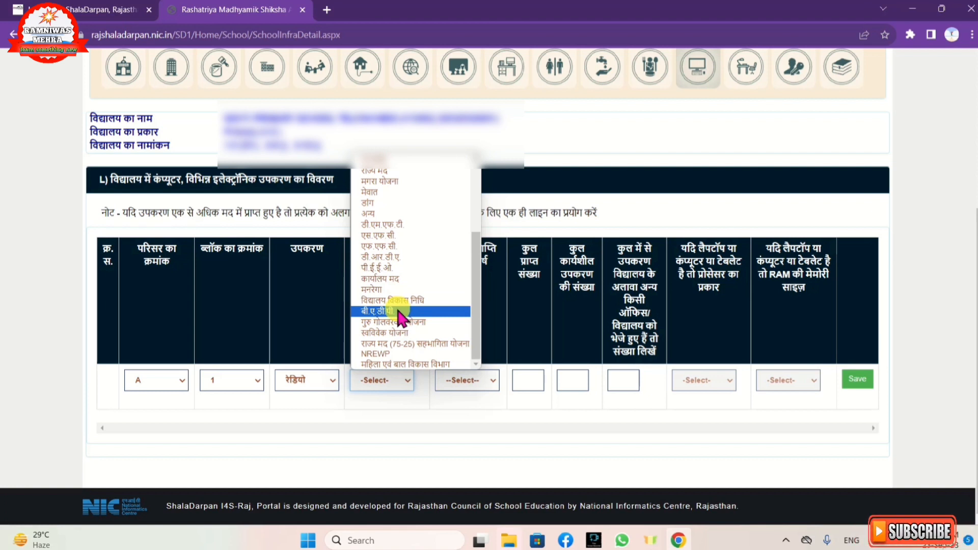
pyautogui.scroll(3, 376, 283)
pyautogui.click(376, 284)
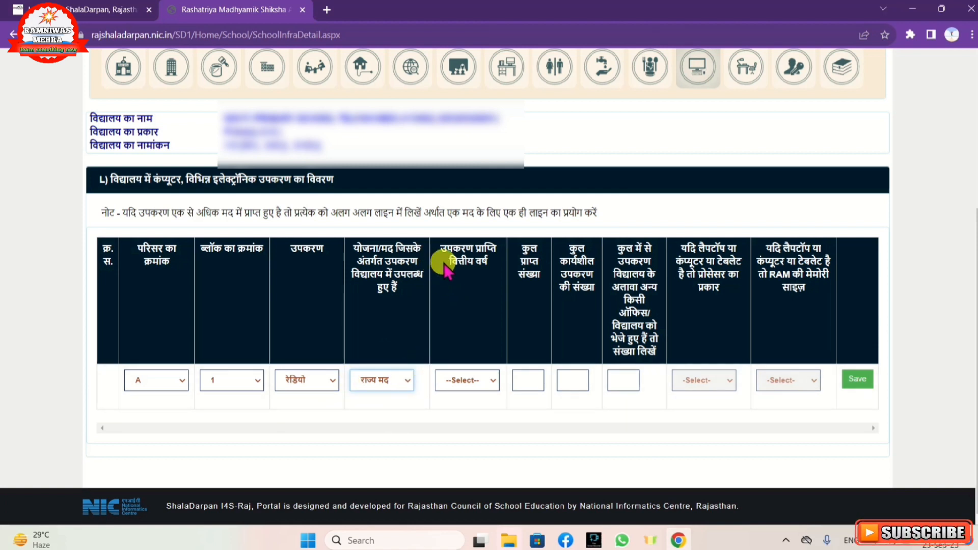
pyautogui.click(449, 380)
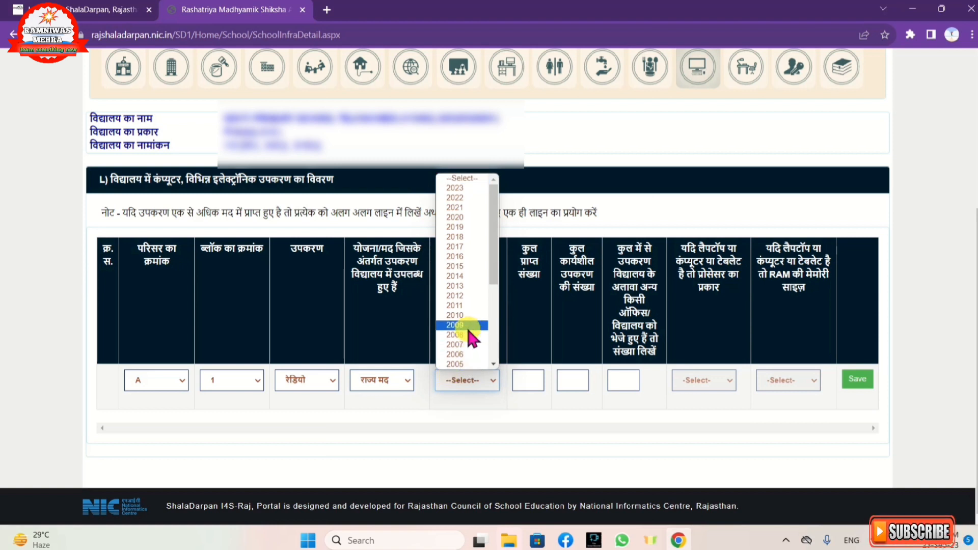
pyautogui.scroll(-3, 466, 326)
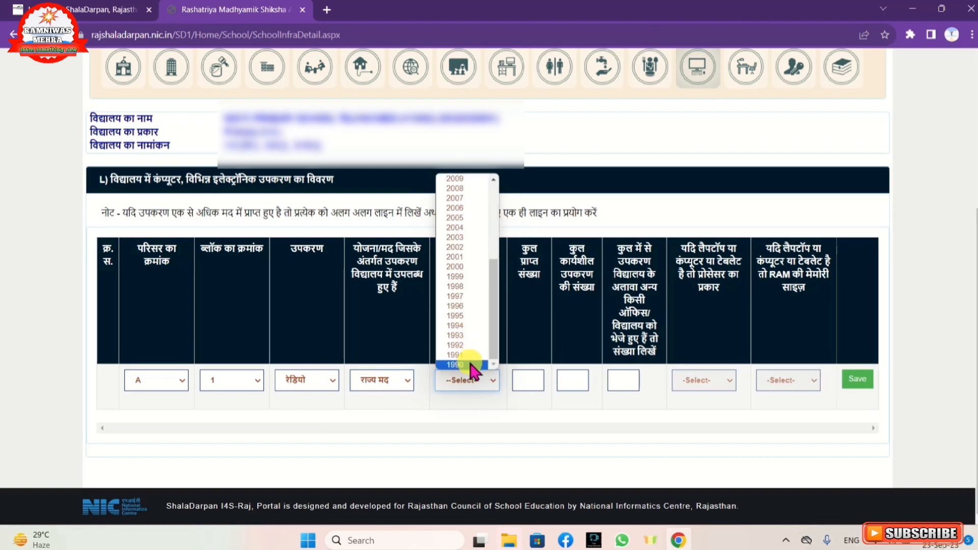
pyautogui.click(469, 364)
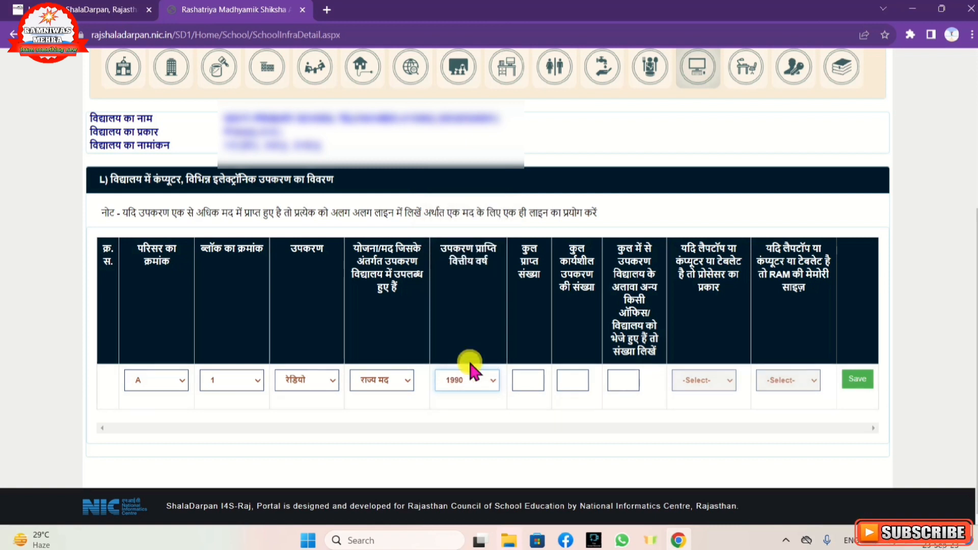
# Enter 1 received, 0 functional and 0 sent to other offices or schools, and save the radio record.
pyautogui.click(528, 379)
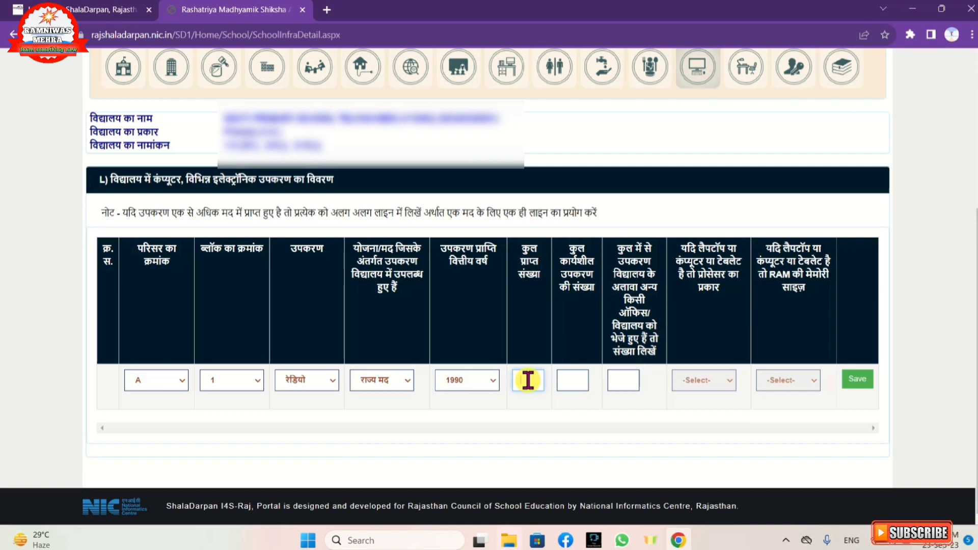
pyautogui.write('1')
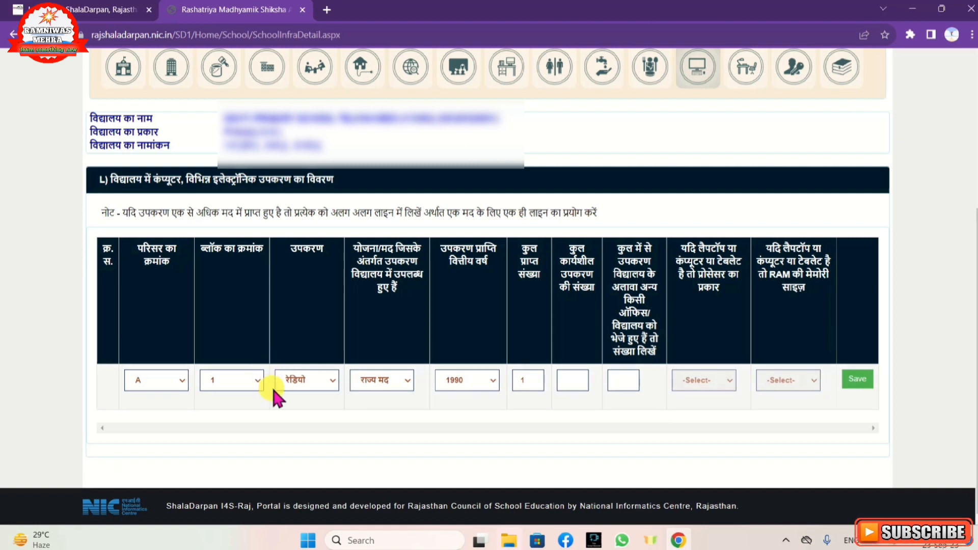
pyautogui.click(574, 383)
pyautogui.write('00')
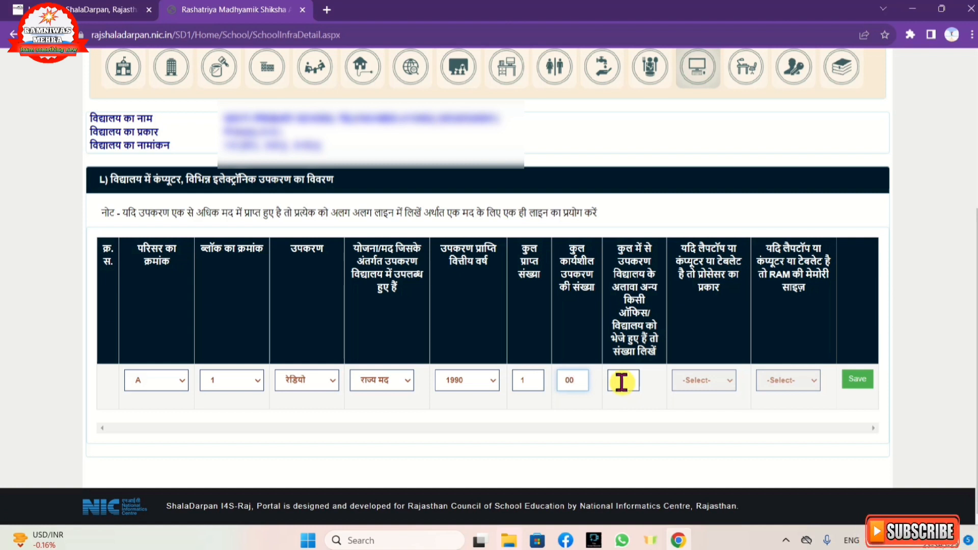
pyautogui.click(621, 381)
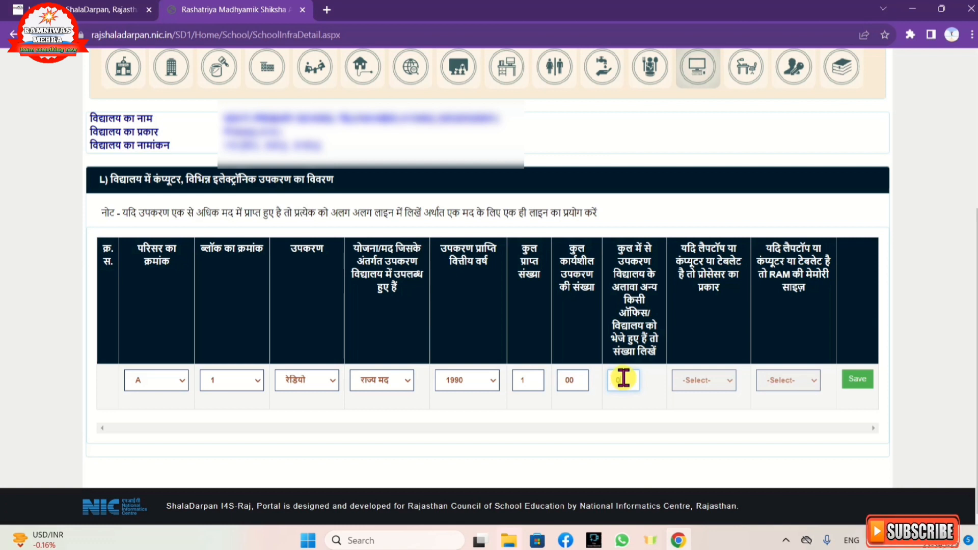
pyautogui.write('0')
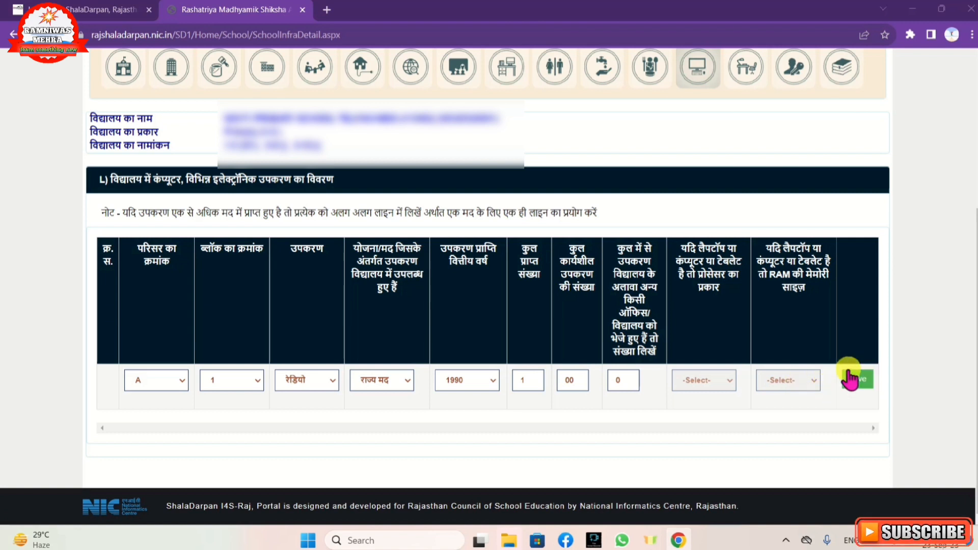
pyautogui.click(866, 389)
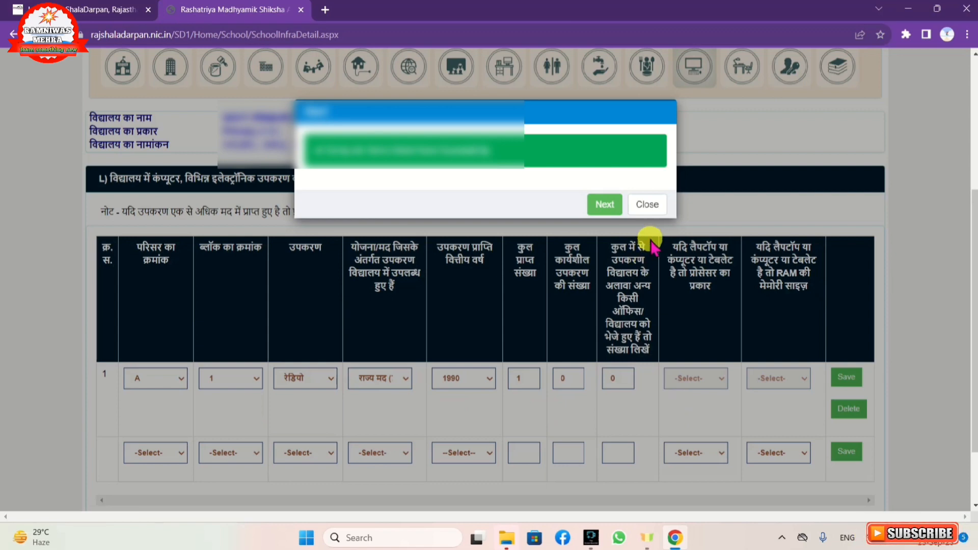
pyautogui.click(647, 206)
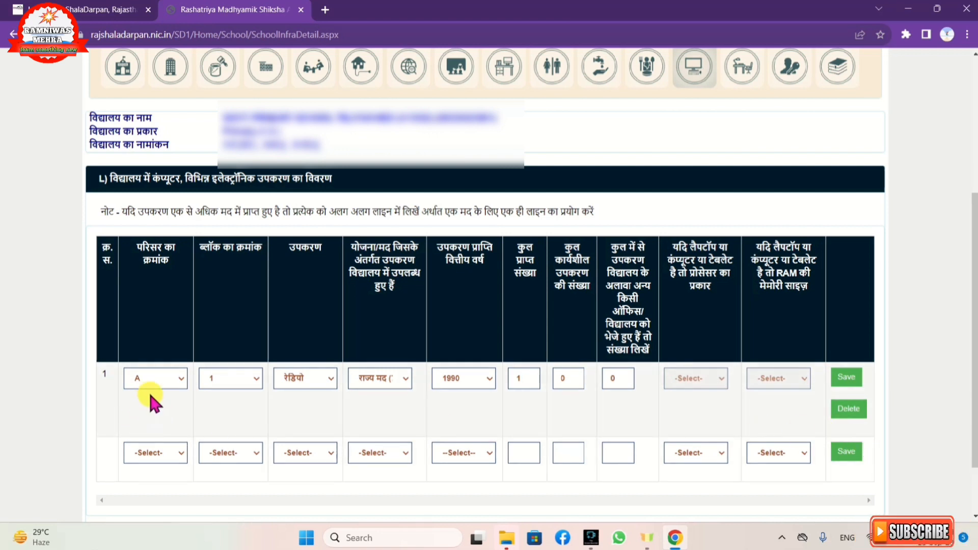
# Delete the saved radio record from the equipment table and dismiss the resulting alert.
pyautogui.click(848, 411)
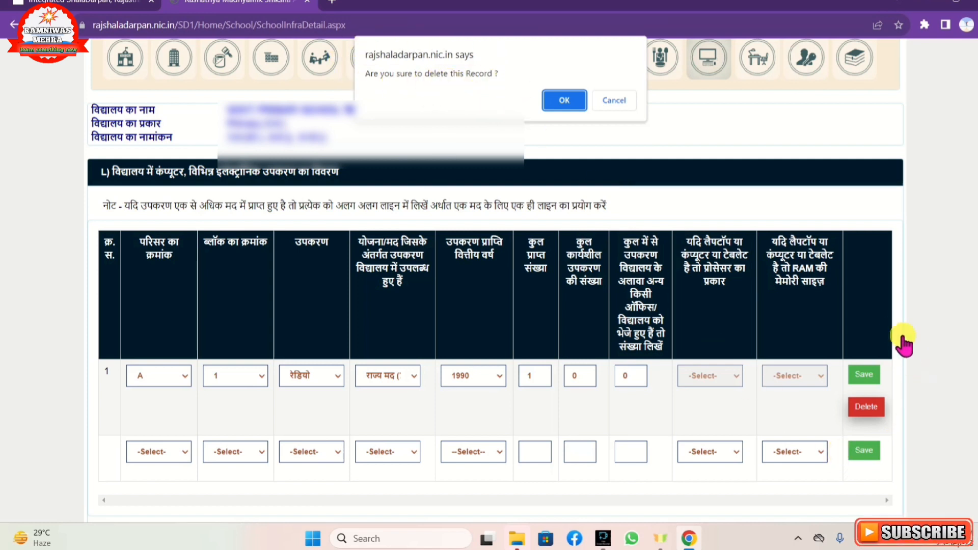
pyautogui.click(564, 101)
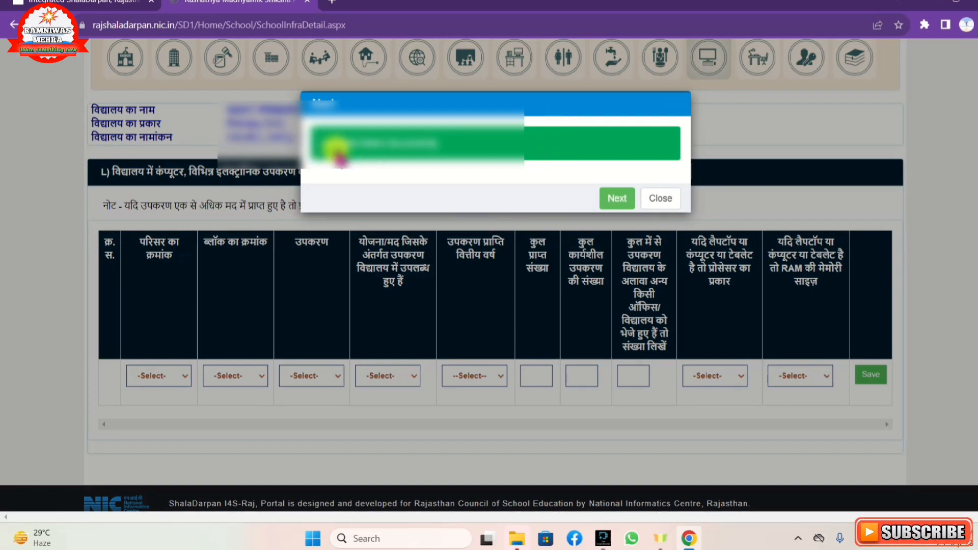
pyautogui.click(672, 202)
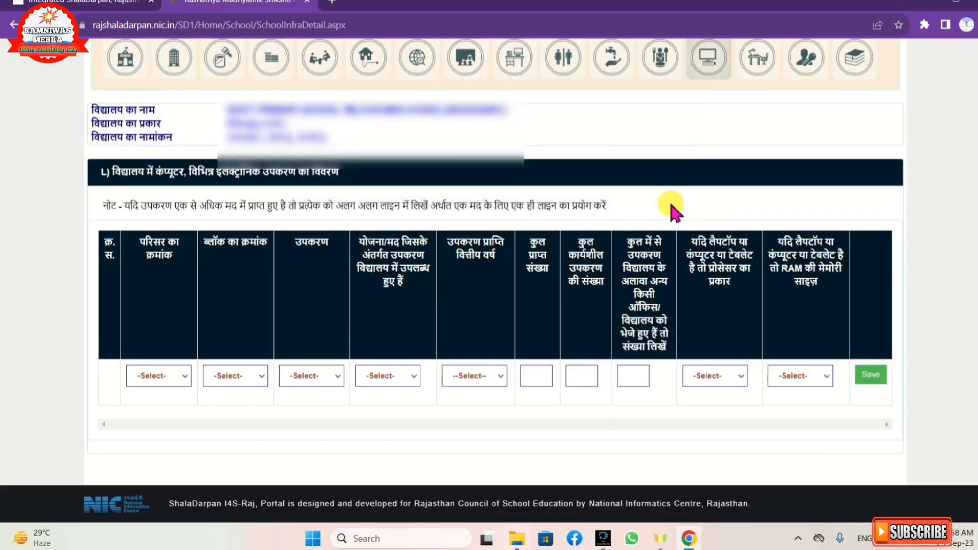